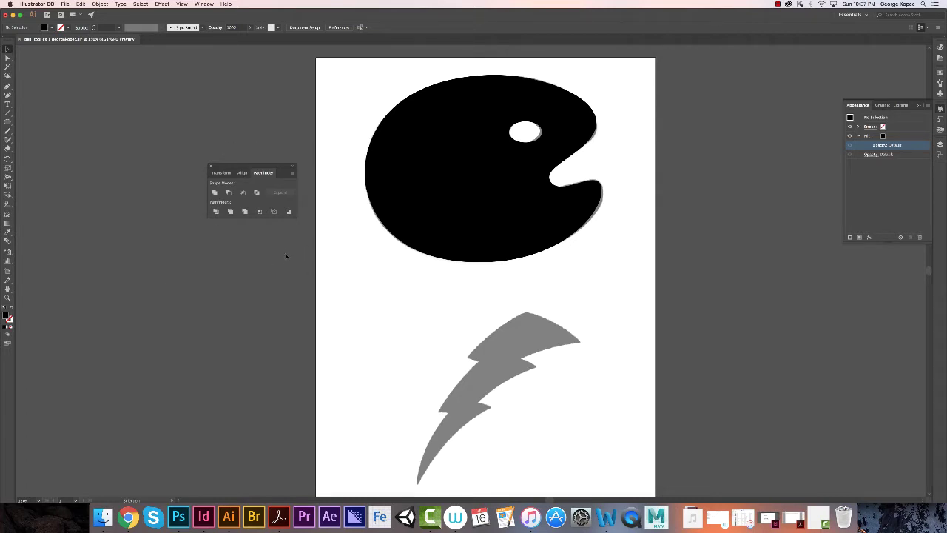
Close the floating Transform/Align/Pathfinder panel
left_click(212, 167)
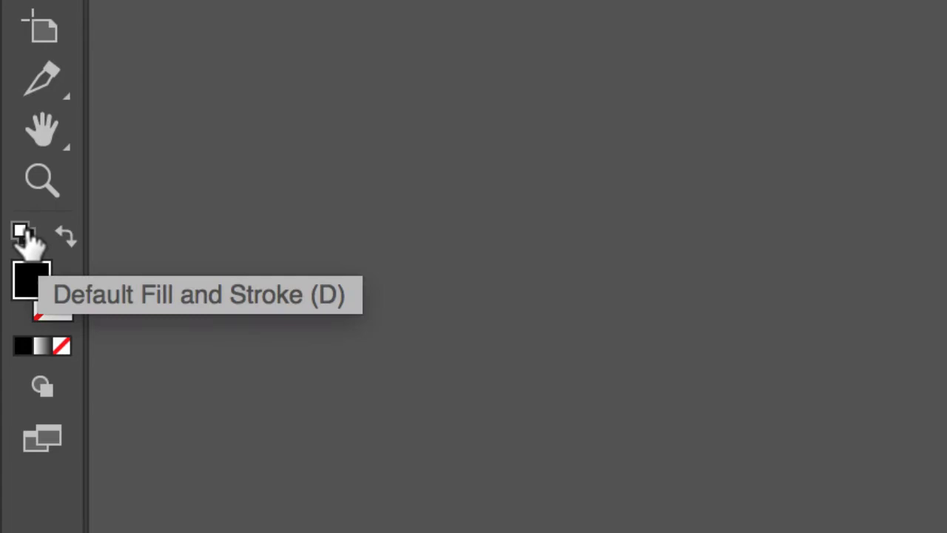
Reset to default fill and stroke, then set the fill to None, keeping the black stroke
left_click(22, 232)
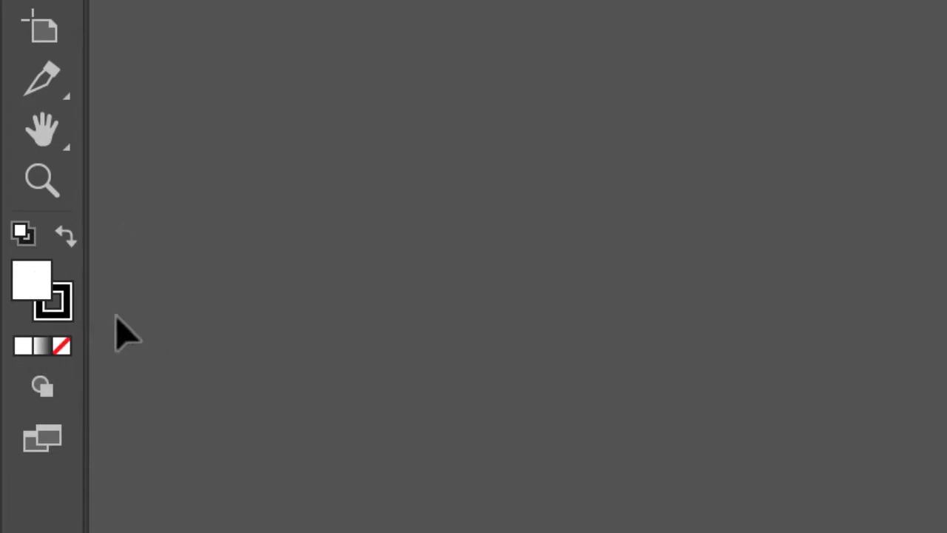
left_click(68, 344)
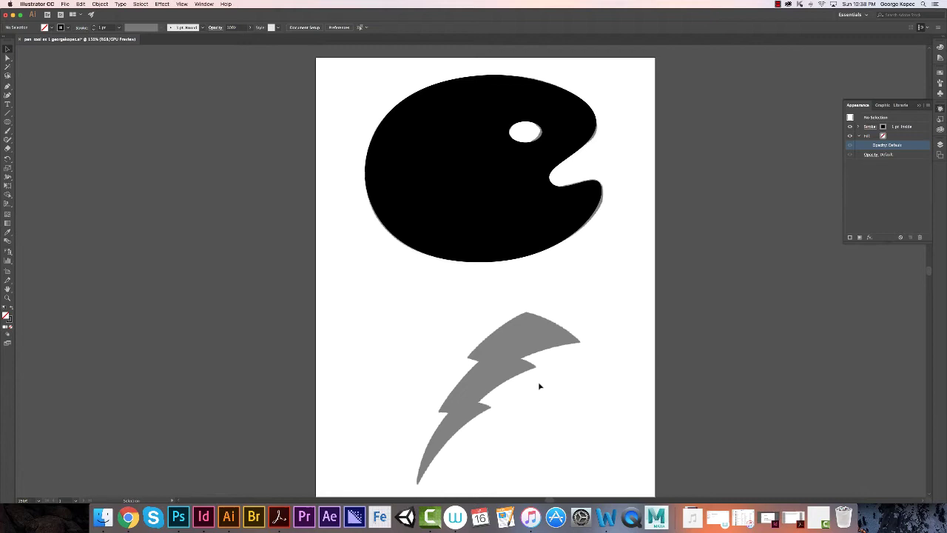
Zoom in on the grey lightning bolt to roughly 300% so it fills the window
scroll(535, 383, "down", 2)
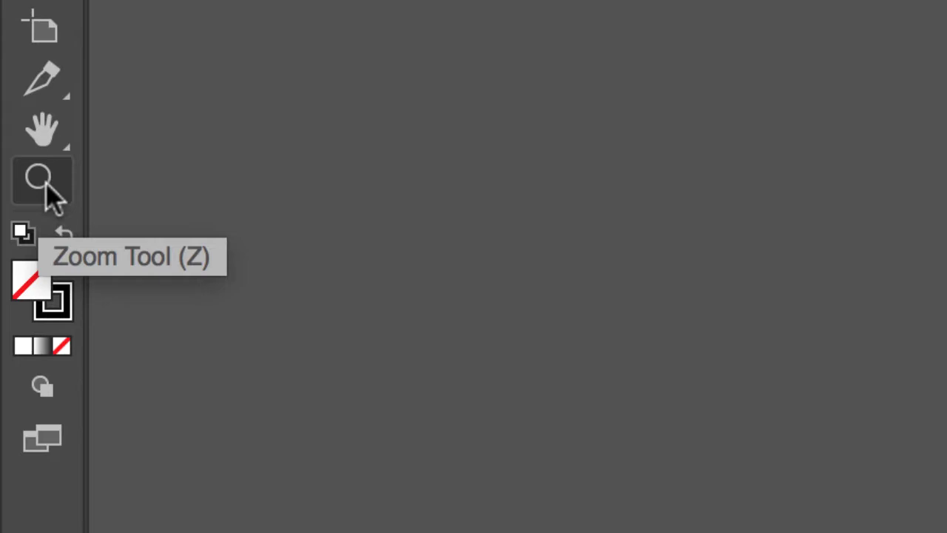
left_click(46, 185)
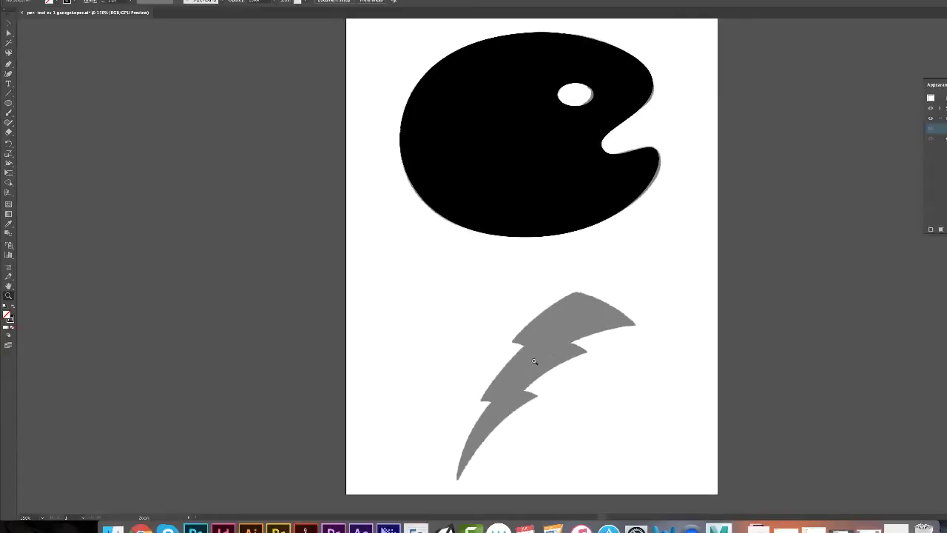
left_click(489, 357)
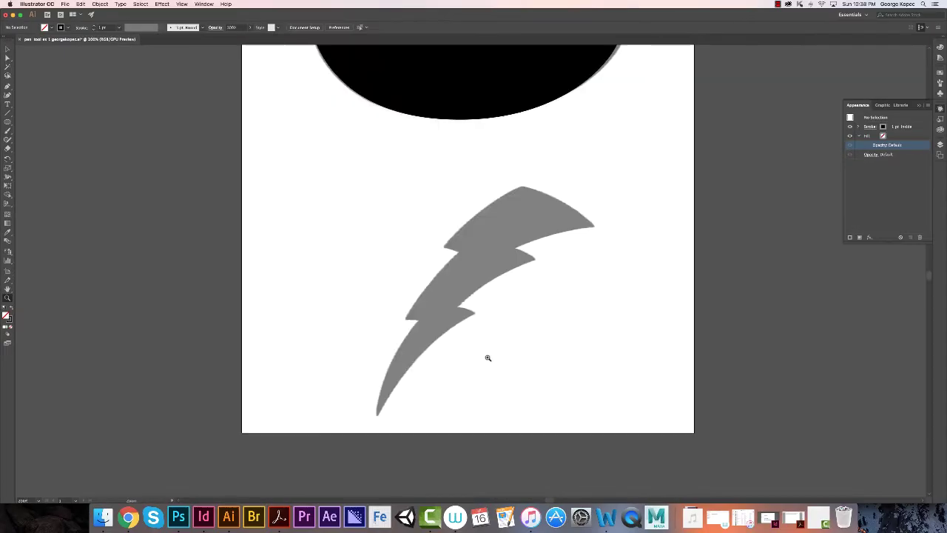
left_click(471, 313)
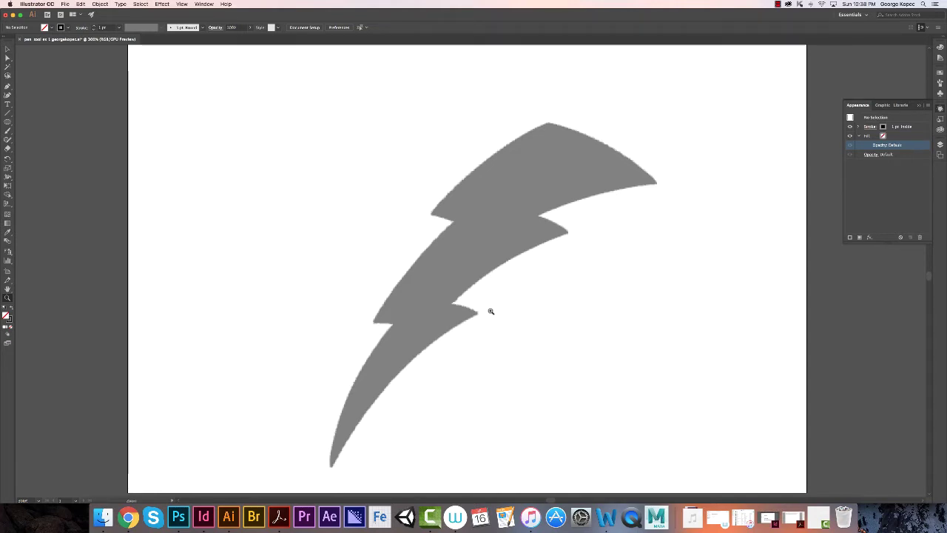
left_click(490, 310)
left_click(490, 310)
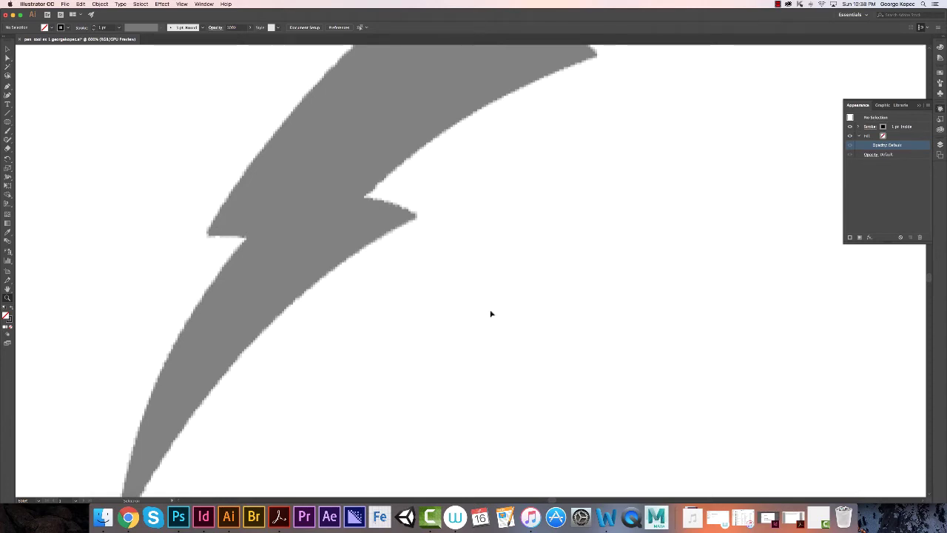
key("super+0")
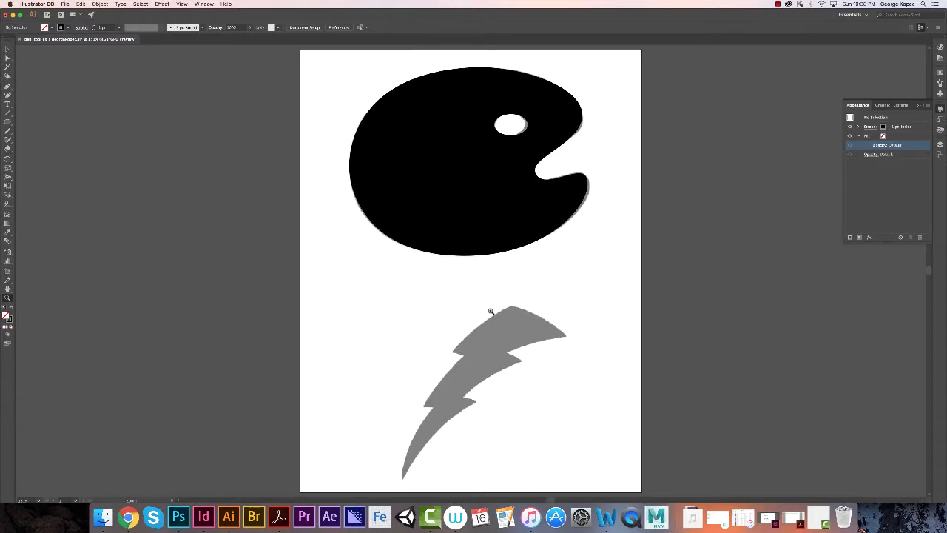
left_click(476, 372)
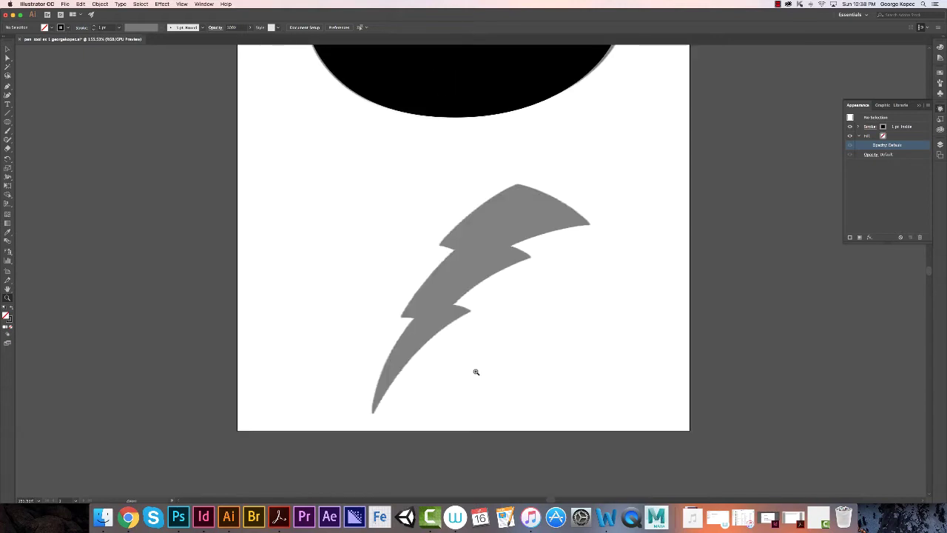
left_click(477, 372)
scroll(463, 199, "up", 3)
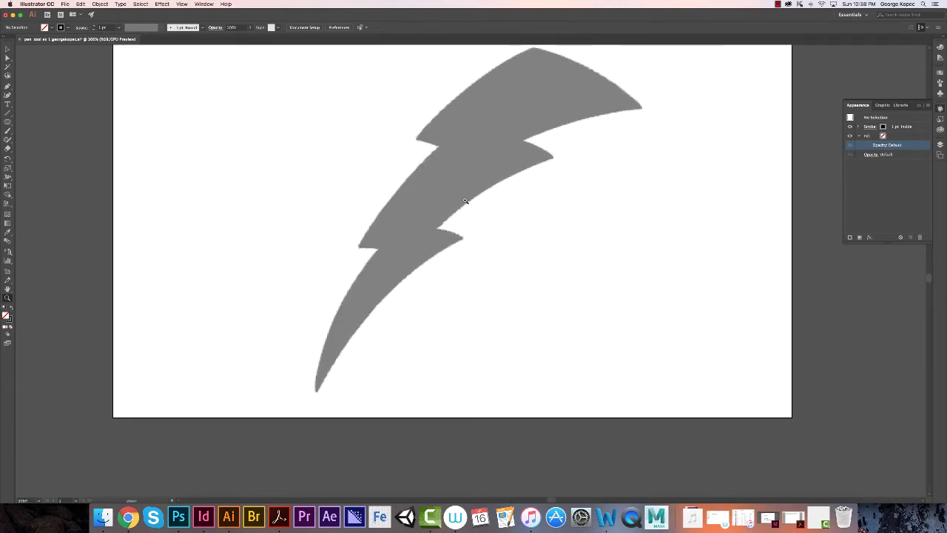
scroll(464, 199, "up", 3)
scroll(464, 200, "down", 3)
scroll(465, 200, "up", 3)
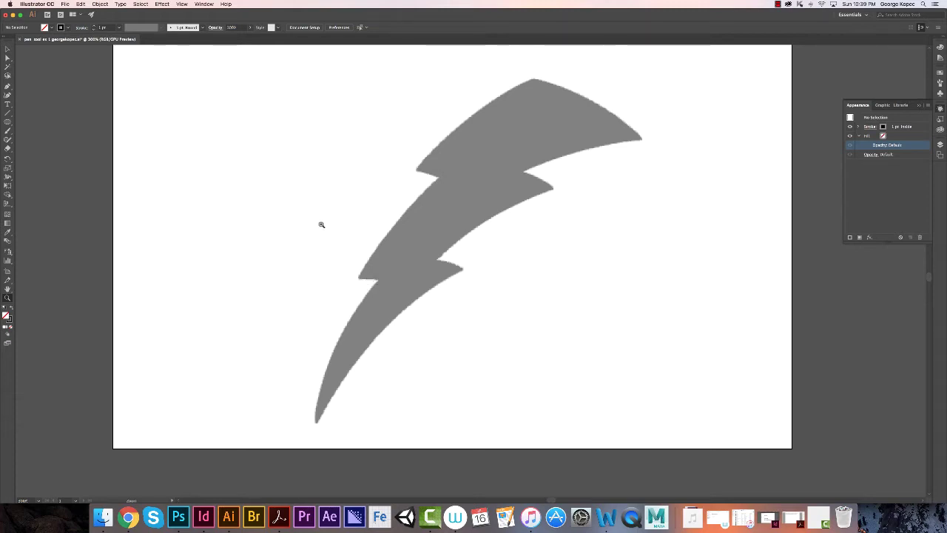
Switch to the Selection tool
left_click(7, 49)
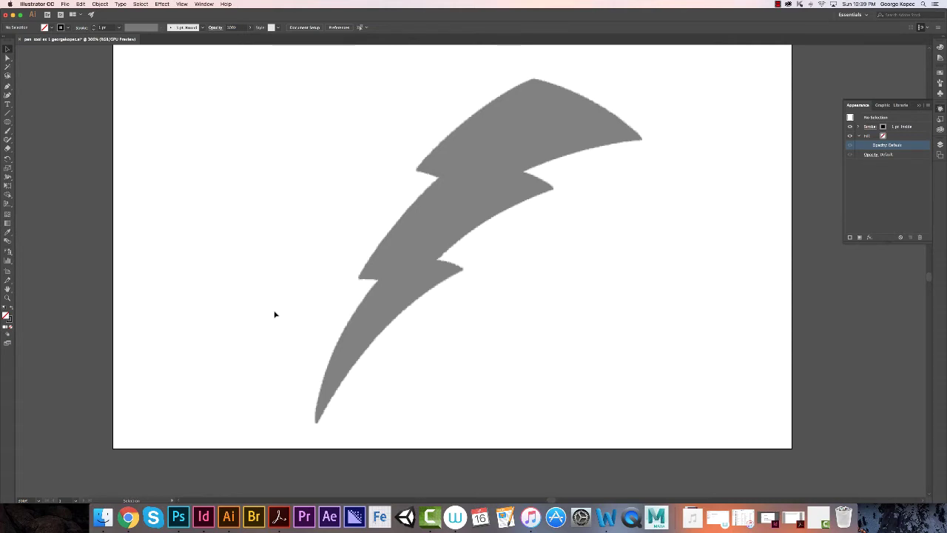
With the Pen tool, start at the bolt's top peak and trace the left notches down to the lower notch
key("p")
left_click(534, 80)
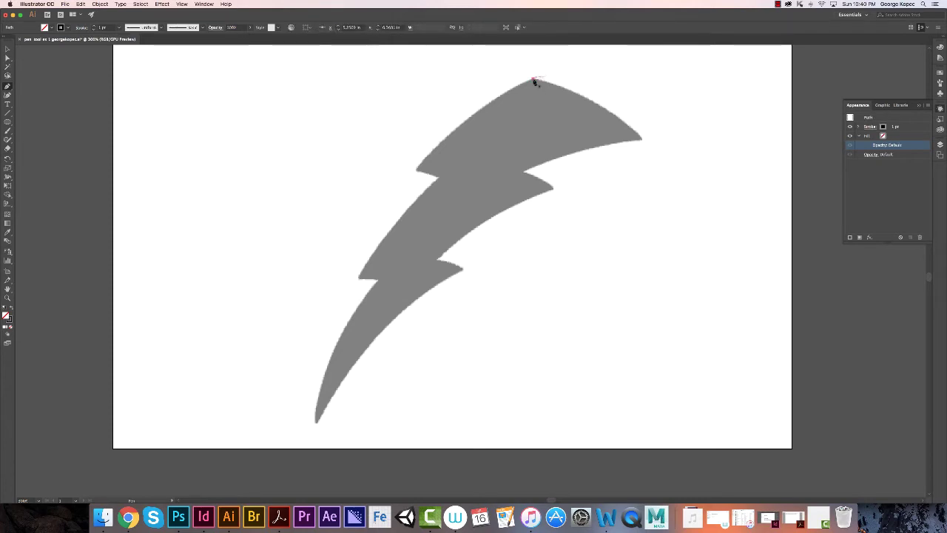
left_click(417, 171)
left_click(416, 171)
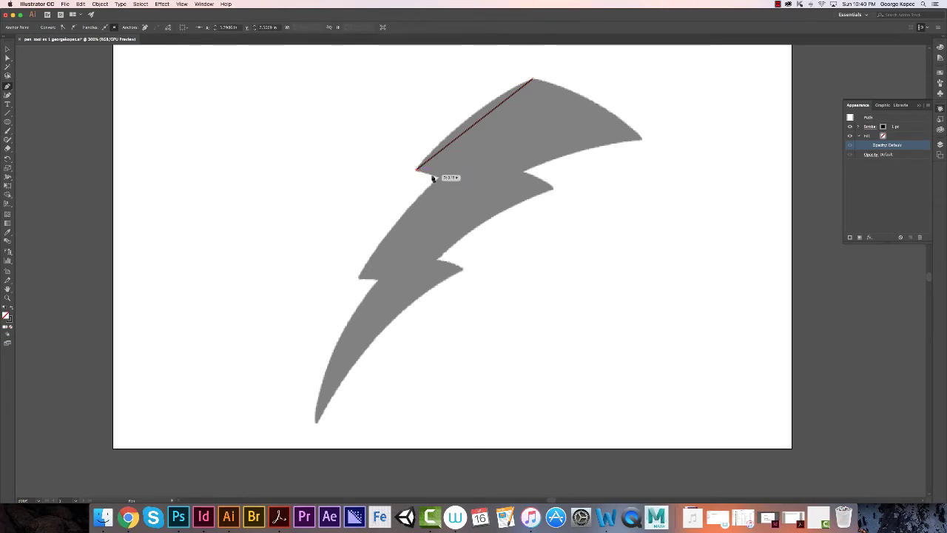
left_click(439, 178)
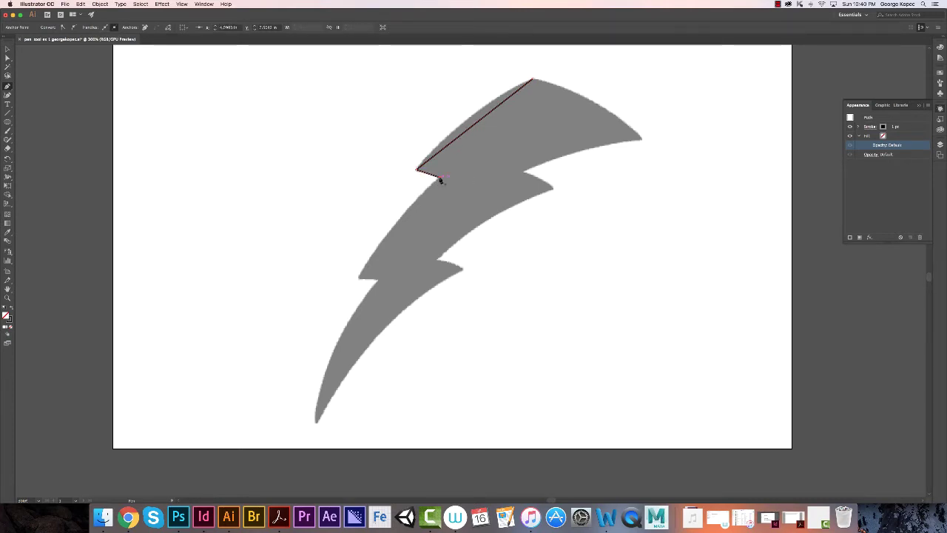
left_click(359, 279)
left_click(376, 279)
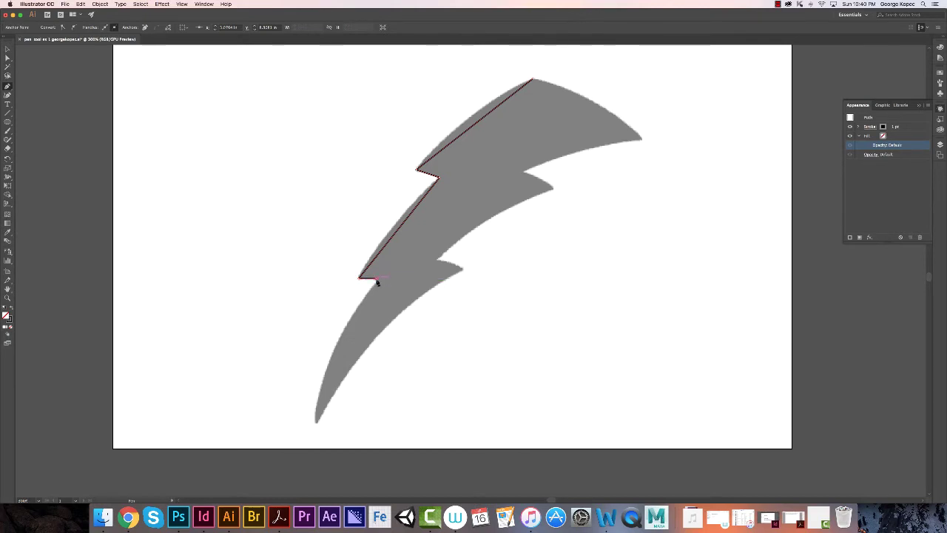
Continue to the bottom tip, up the right-side notches and tip, closing the path at the top
left_click_drag(317, 416, 317, 423)
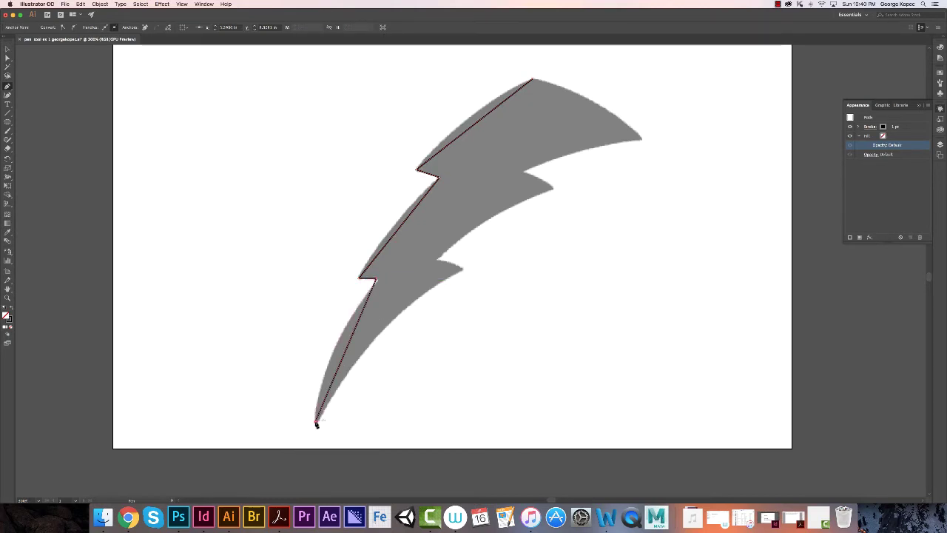
left_click(460, 270)
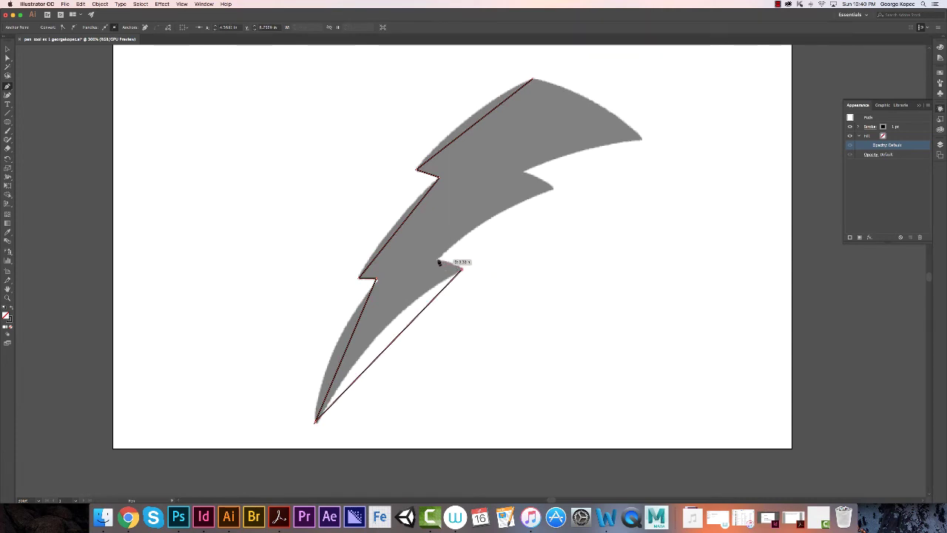
left_click(439, 262)
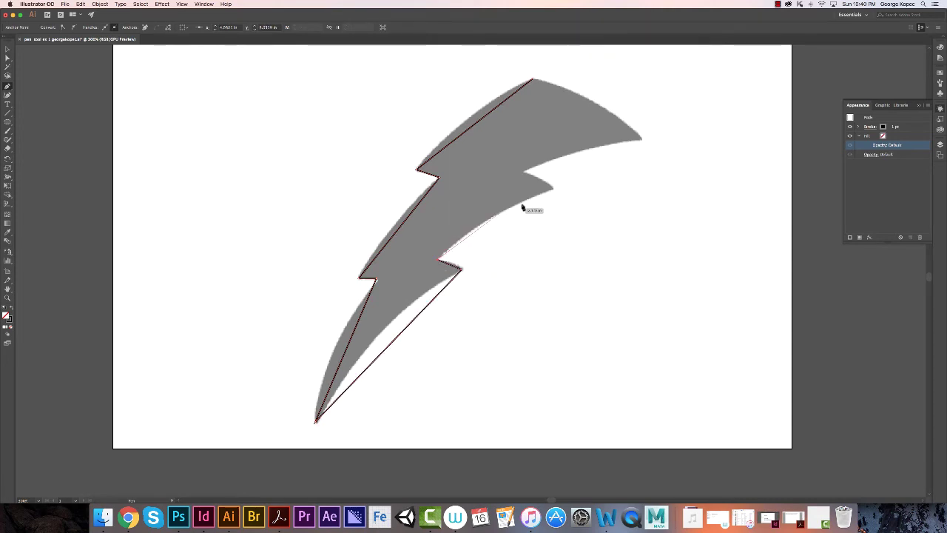
left_click(552, 188)
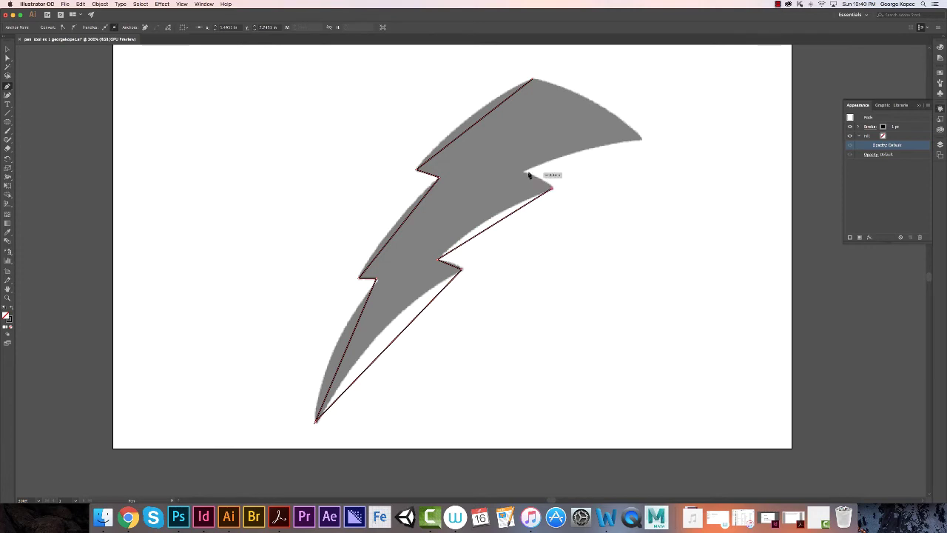
left_click(527, 170)
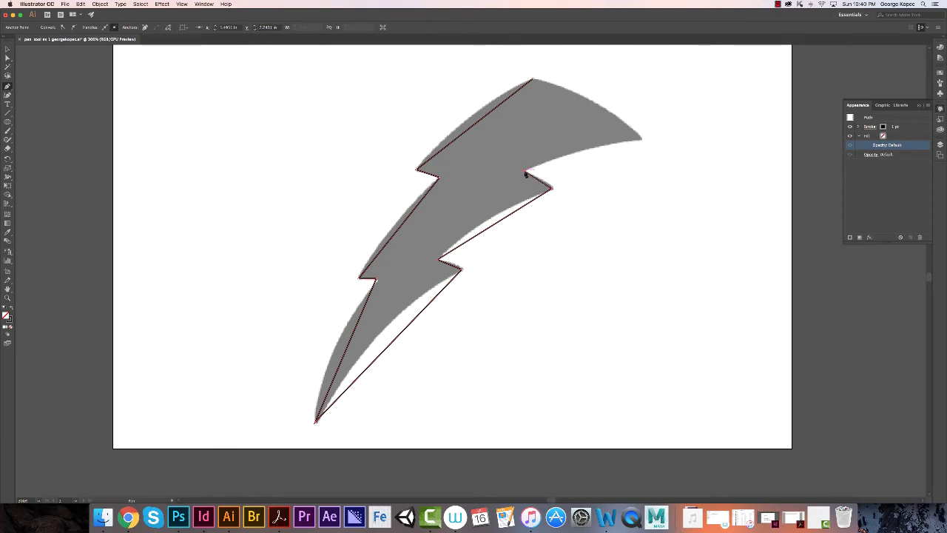
left_click(640, 143)
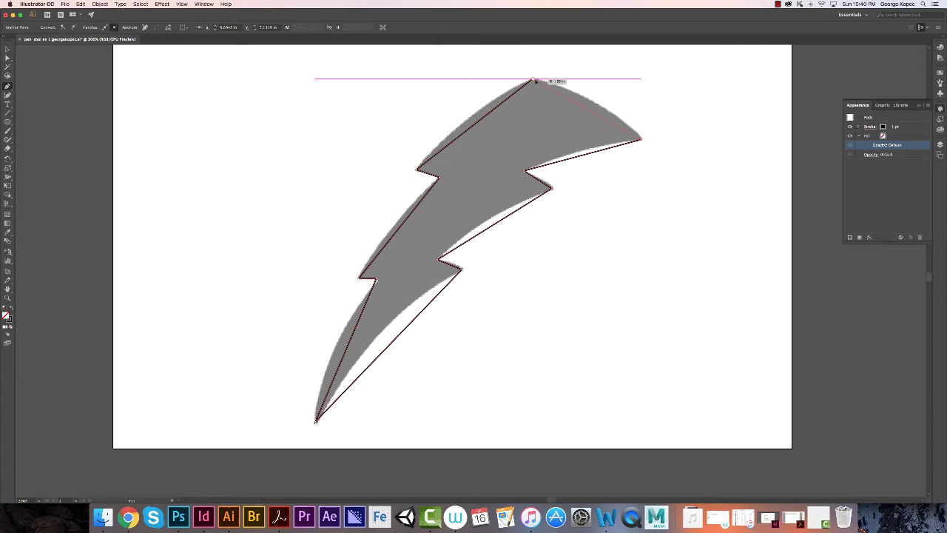
left_click(535, 81)
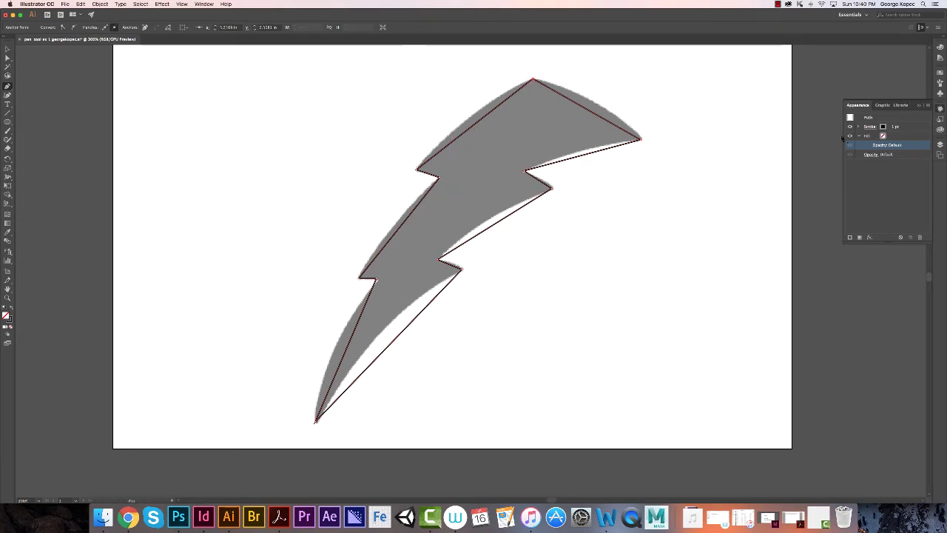
In the Layers panel, hide the template image layer to inspect the outline, then show it again
left_click(939, 144)
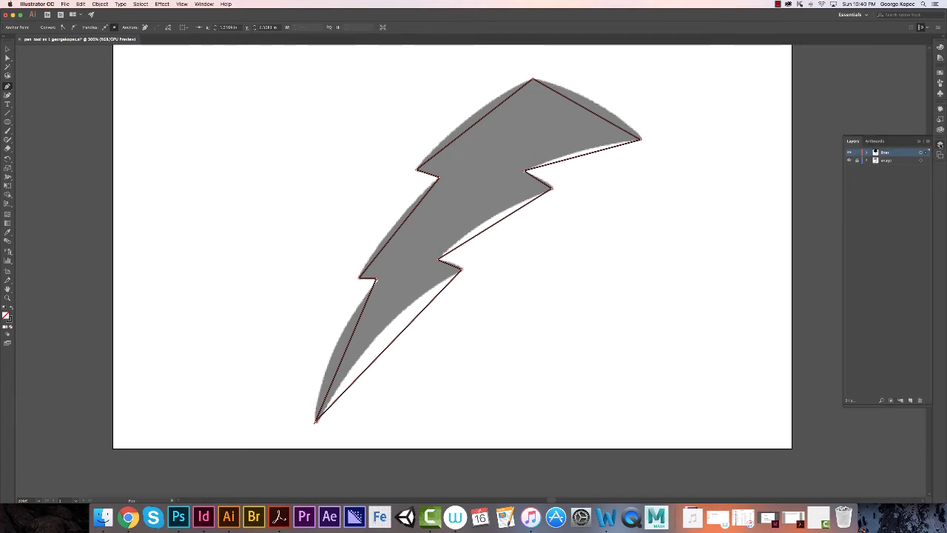
left_click(848, 161)
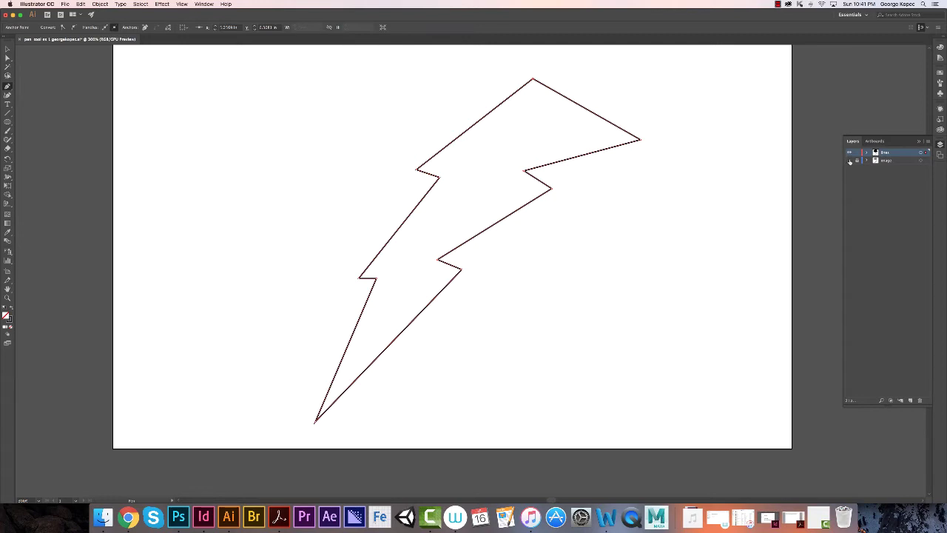
left_click(849, 161)
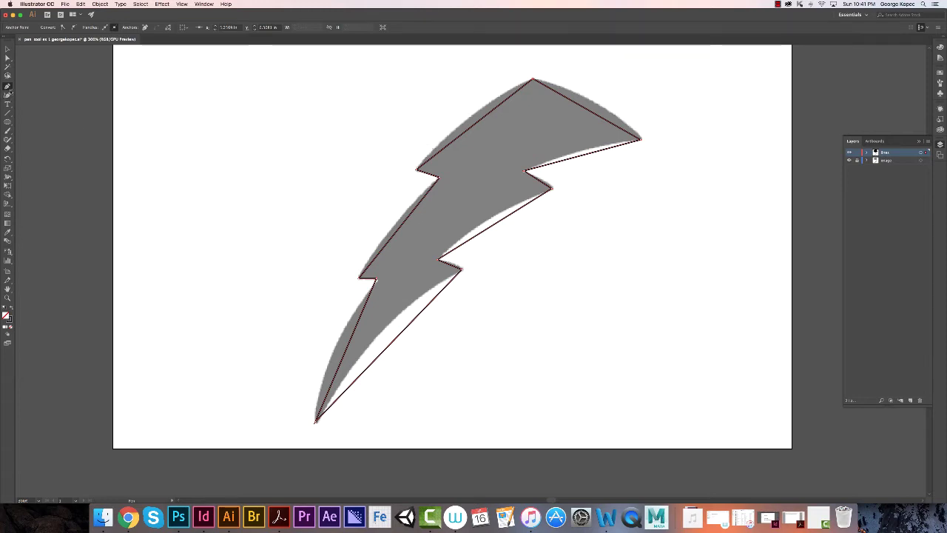
Choose the Anchor Point Tool from the Pen tool flyout
left_click(8, 87)
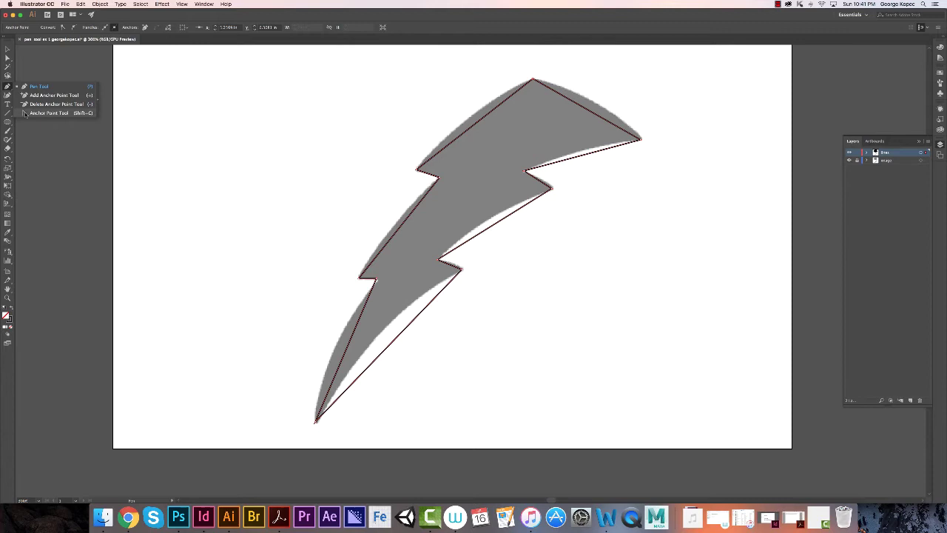
left_click(26, 113)
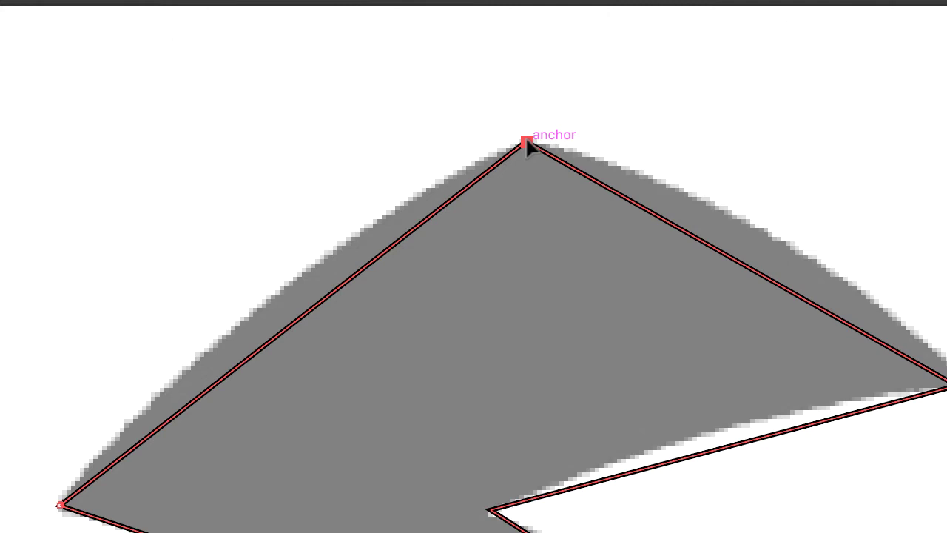
Drag direction handles out of the top anchor and angle them so the path follows the rounded top
left_click_drag(526, 142, 765, 143)
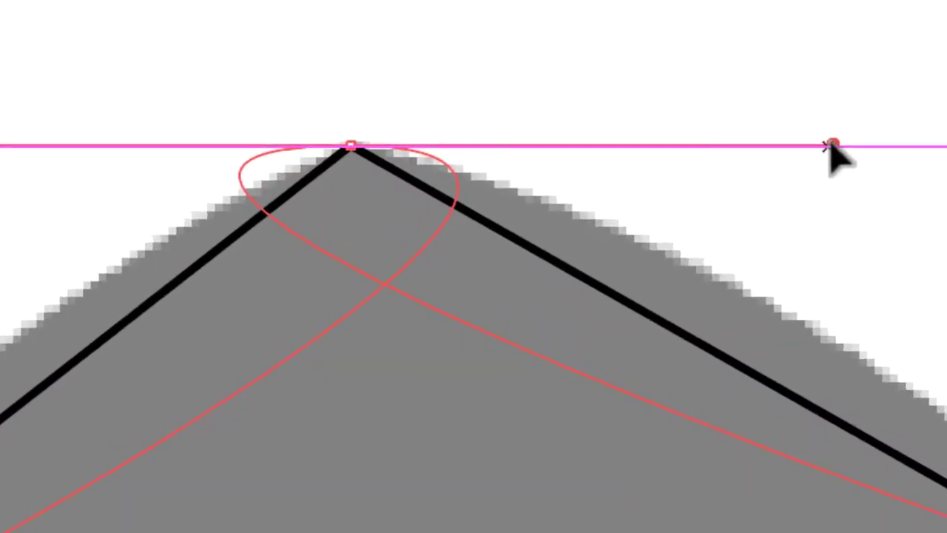
left_click_drag(827, 145, 800, 163)
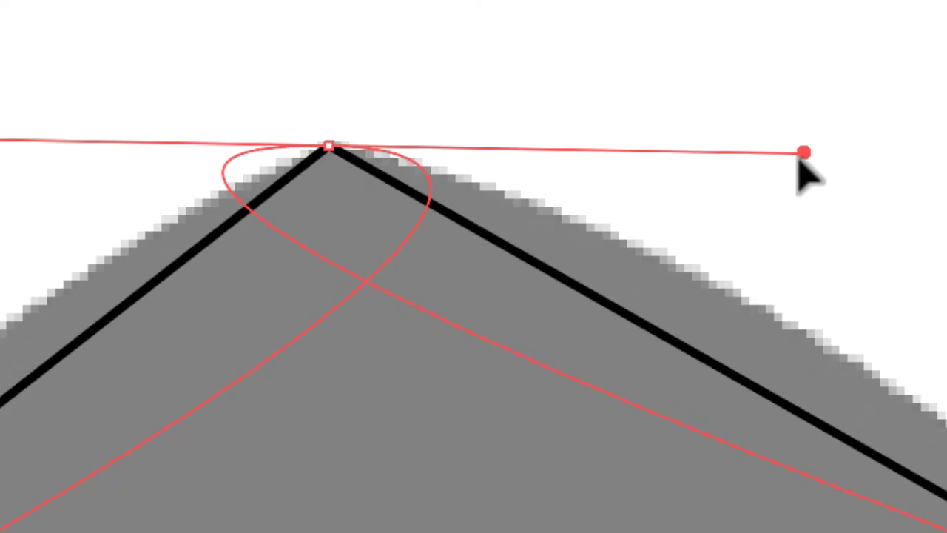
left_click_drag(798, 161, 96, 135)
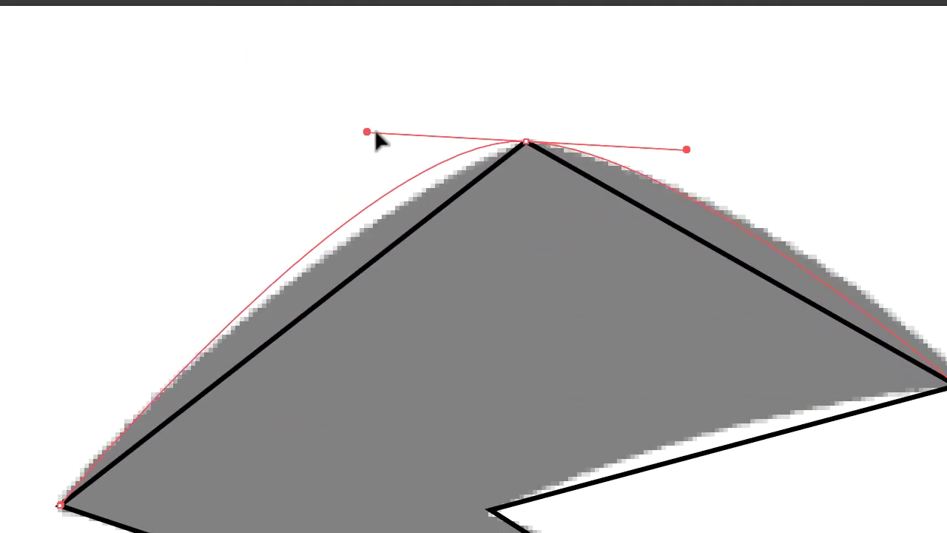
left_click_drag(376, 136, 353, 141)
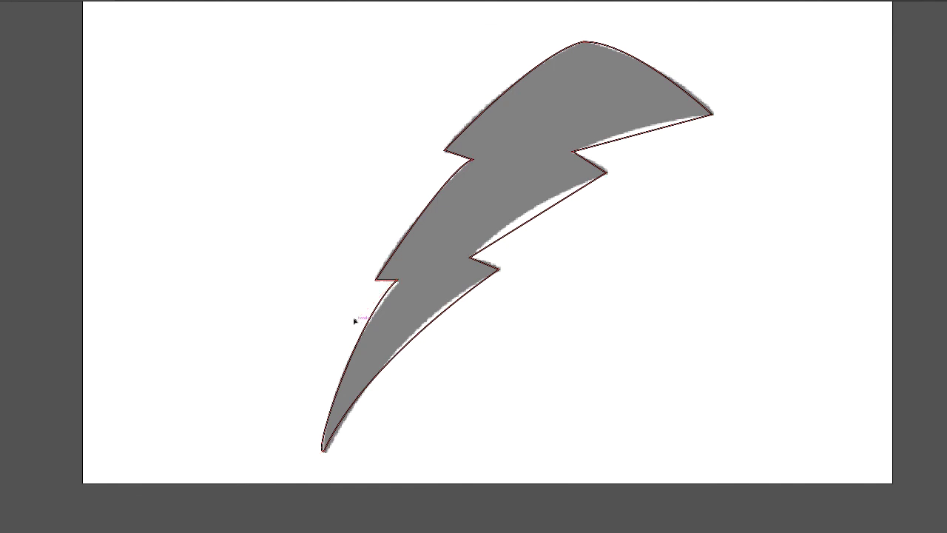
Nudge the lower notch anchor so the left edge hugs the grey bolt
left_click_drag(400, 285, 398, 287)
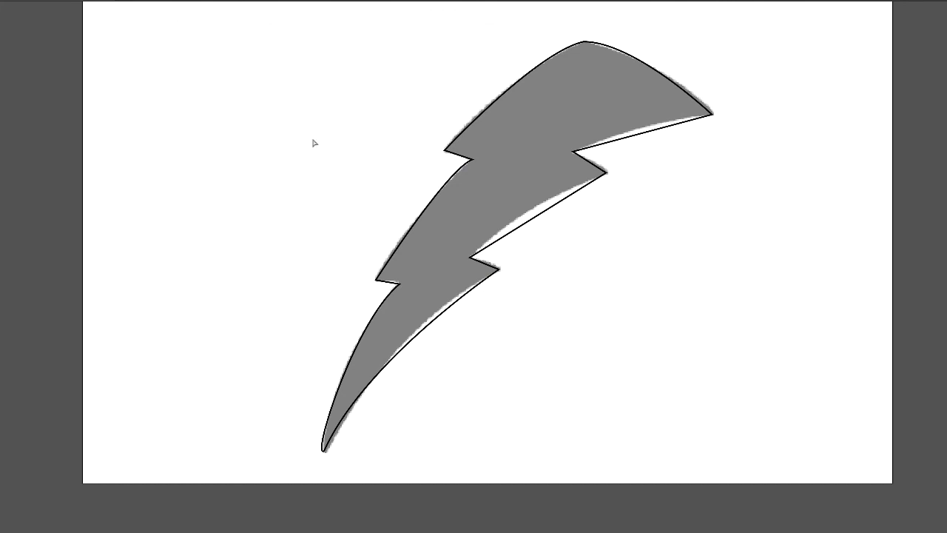
Select the bolt path and swap fill and stroke, giving it a solid black fill with no stroke
left_click(428, 214)
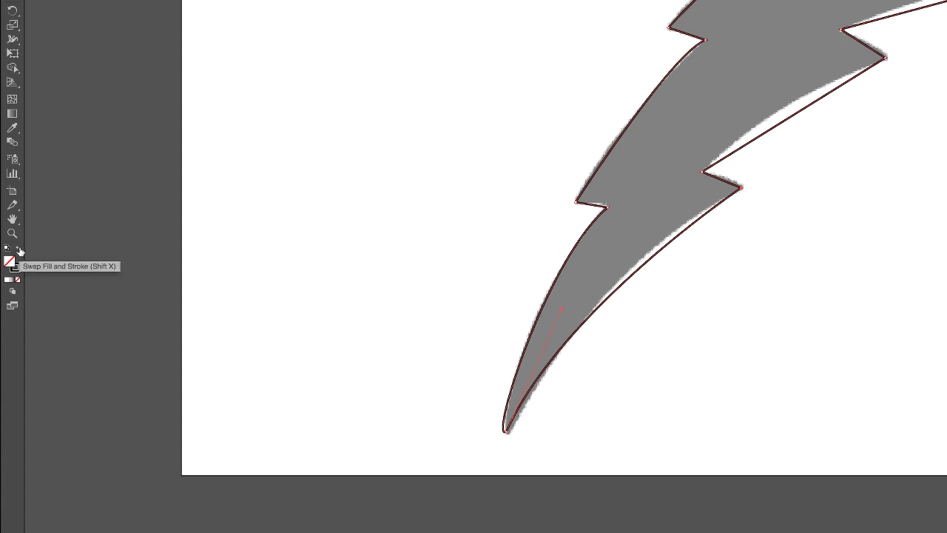
left_click(20, 251)
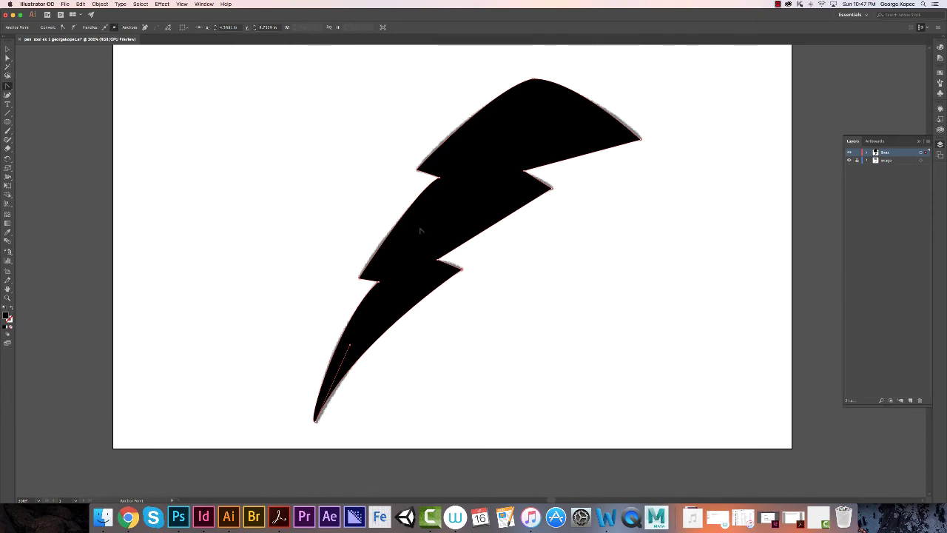
key("super+0")
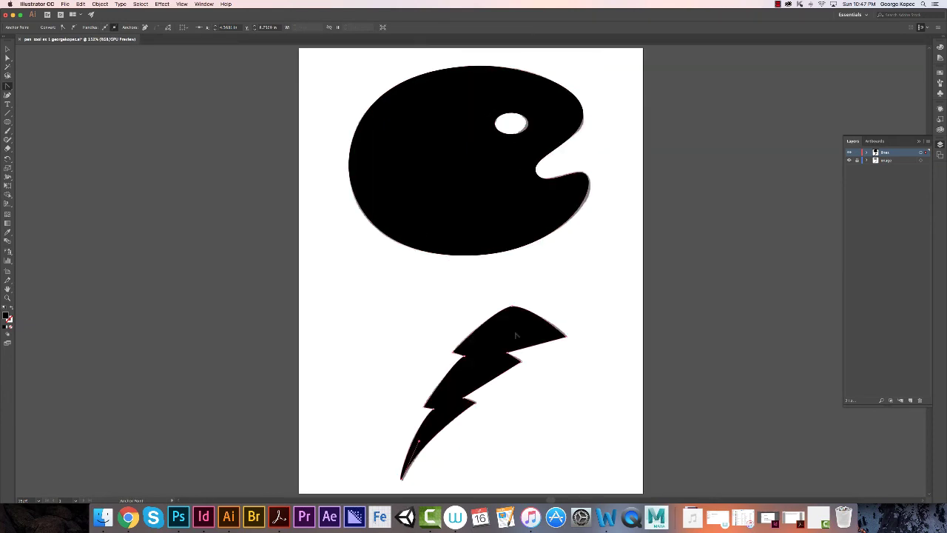